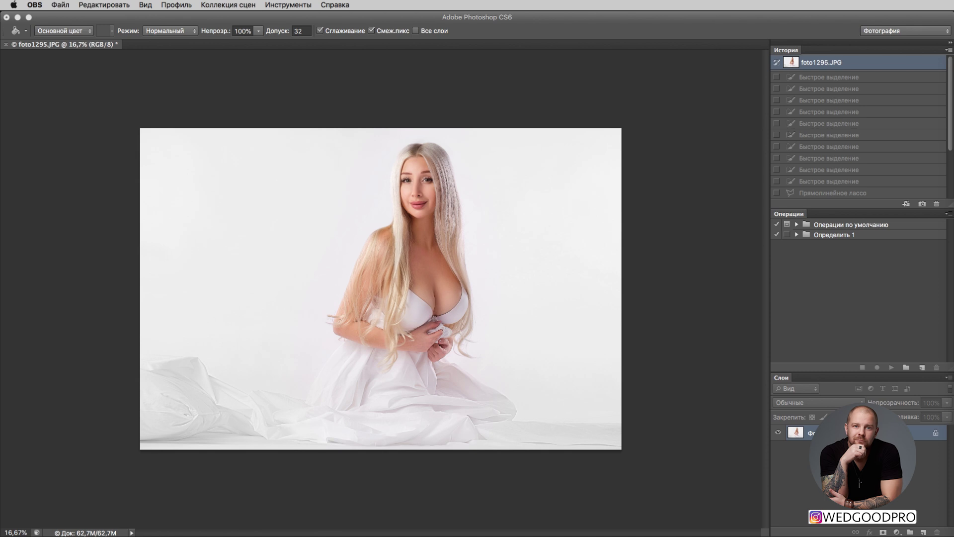
Step: Select the woman's face, torso, arm and the front of her dress with the Quick Selection tool
left_click(31, 129)
left_click(31, 130)
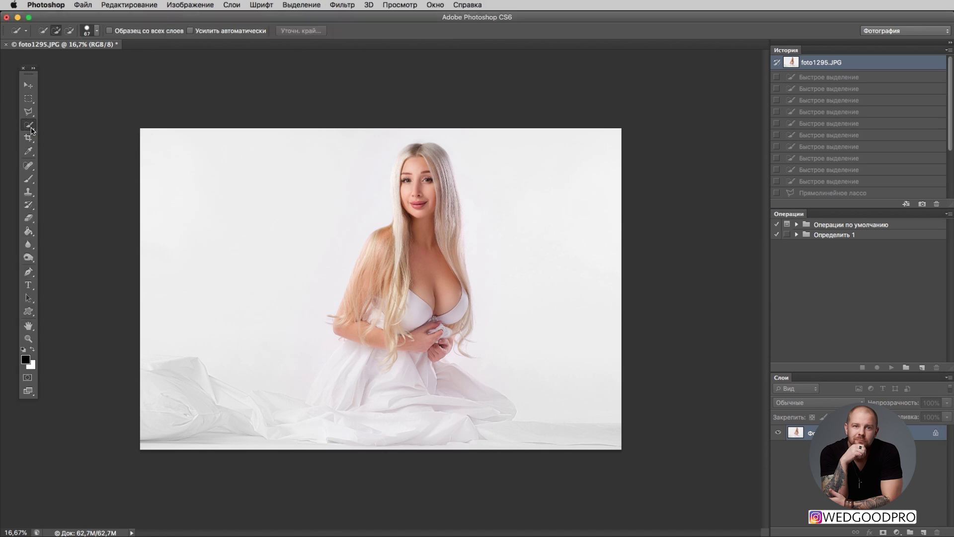
mouse_move(417, 286)
left_mouse_down()
mouse_move(417, 164)
mouse_move(434, 162)
mouse_move(430, 299)
mouse_move(417, 328)
mouse_move(398, 343)
mouse_move(350, 309)
left_mouse_up()
mouse_move(388, 248)
left_mouse_down()
mouse_move(397, 375)
mouse_move(379, 403)
left_mouse_up()
mouse_move(345, 376)
left_mouse_down()
mouse_move(360, 415)
mouse_move(374, 422)
left_mouse_up()
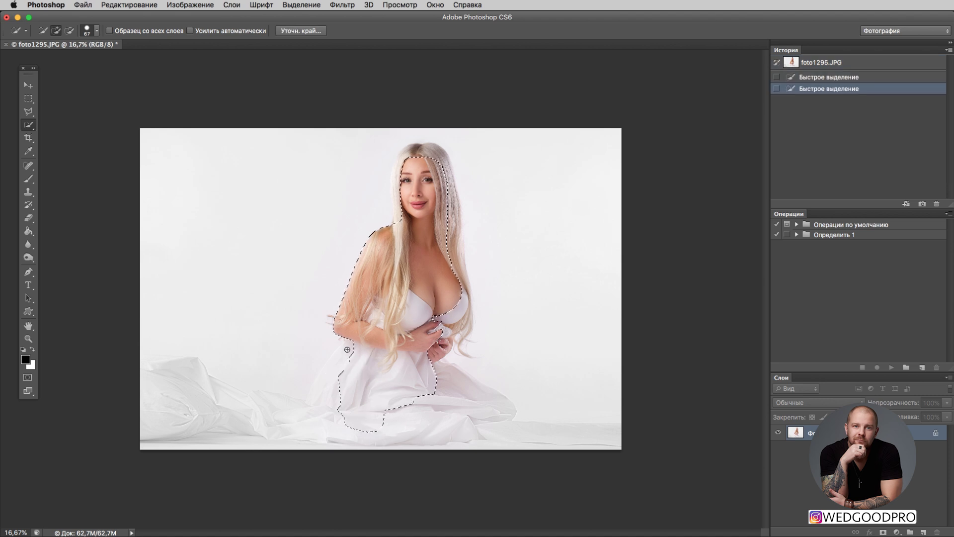
Step: Extend the quick selection over the rest of the dress and the white fabric along the photo's lower edge
mouse_move(347, 351)
left_mouse_down()
mouse_move(320, 414)
mouse_move(358, 412)
left_mouse_up()
mouse_move(440, 389)
left_mouse_down()
mouse_move(489, 410)
mouse_move(436, 415)
mouse_move(467, 447)
mouse_move(594, 457)
mouse_move(601, 450)
mouse_move(448, 440)
mouse_move(579, 432)
left_mouse_up()
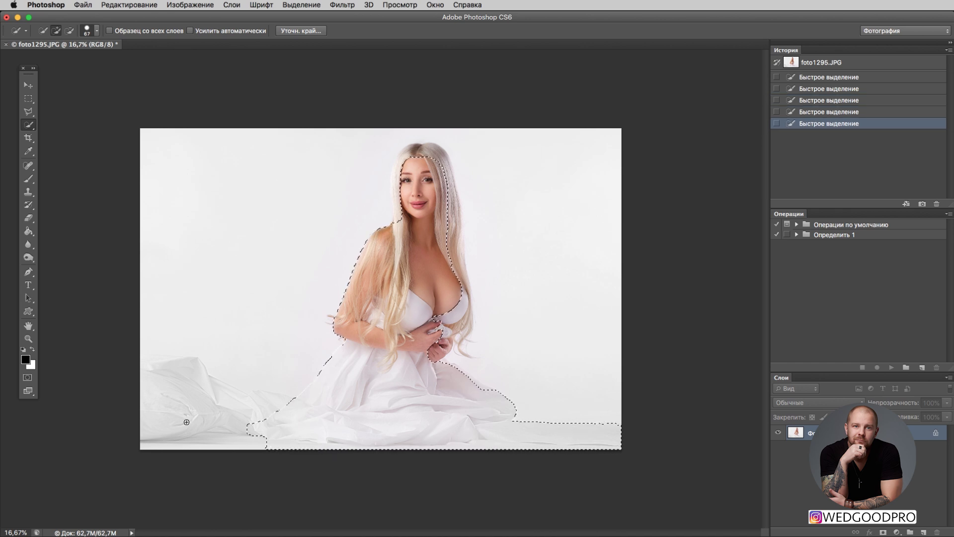
mouse_move(187, 423)
left_mouse_down()
mouse_move(162, 368)
mouse_move(153, 387)
mouse_move(223, 411)
left_mouse_up()
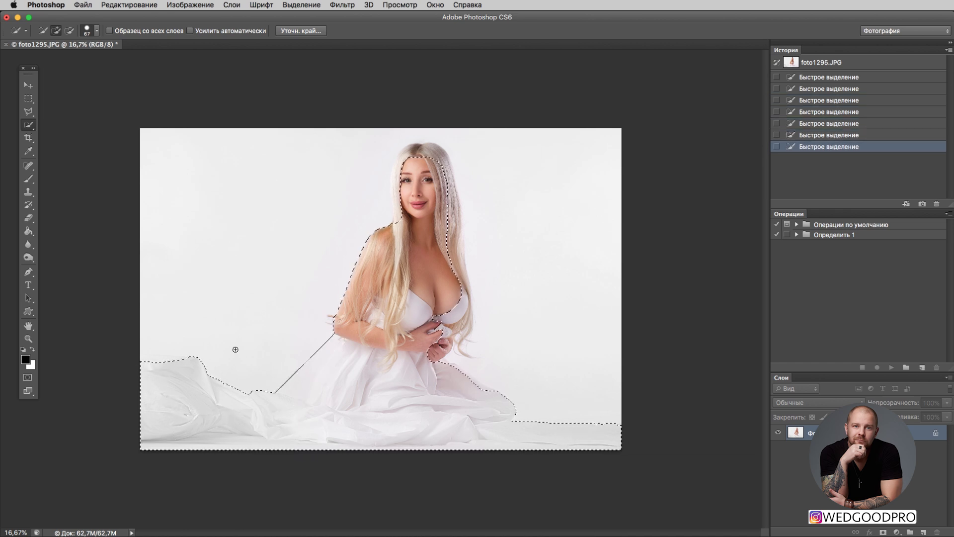
Step: Add the crown of the head and the long hair on the photo's right side to the selection, undoing the last stray stroke
left_click_drag(429, 150, 452, 194)
left_click(450, 220)
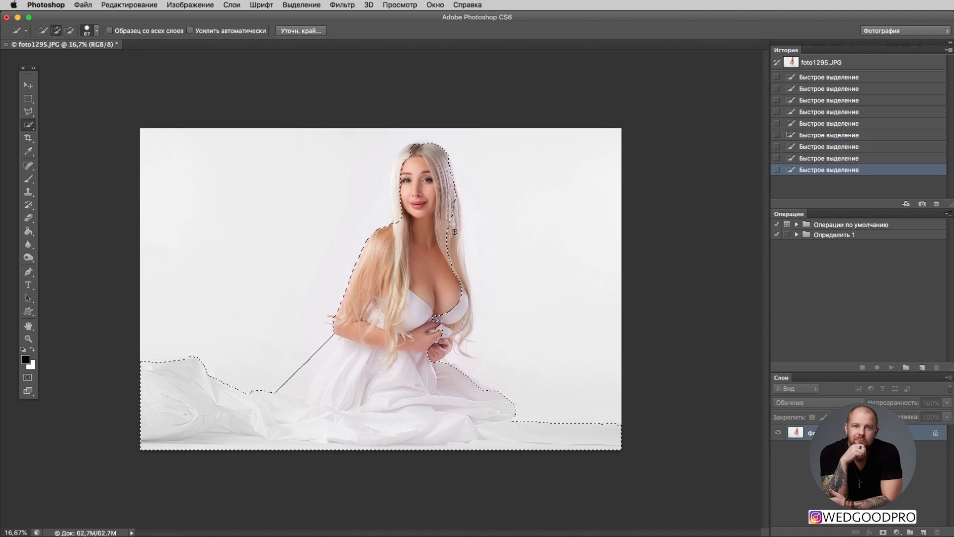
left_click(460, 253)
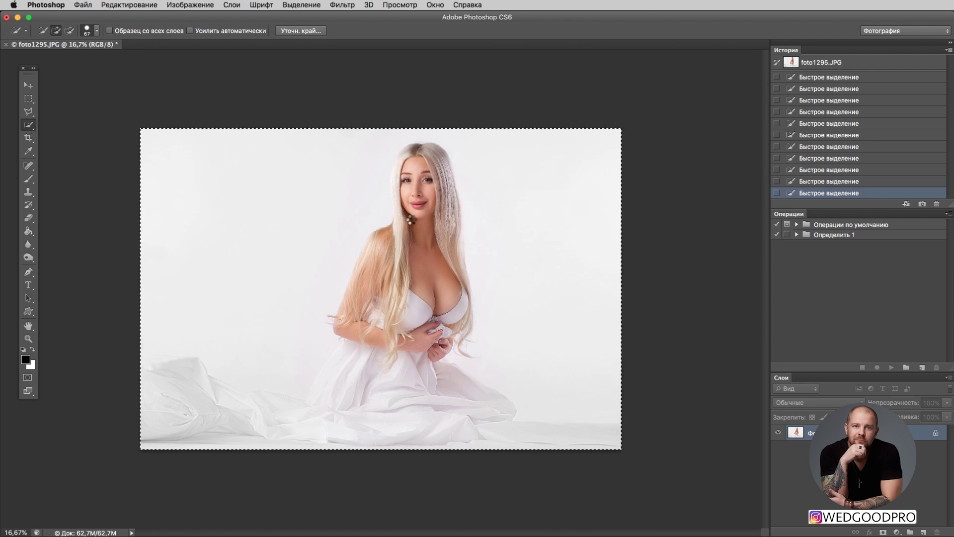
key("super+z")
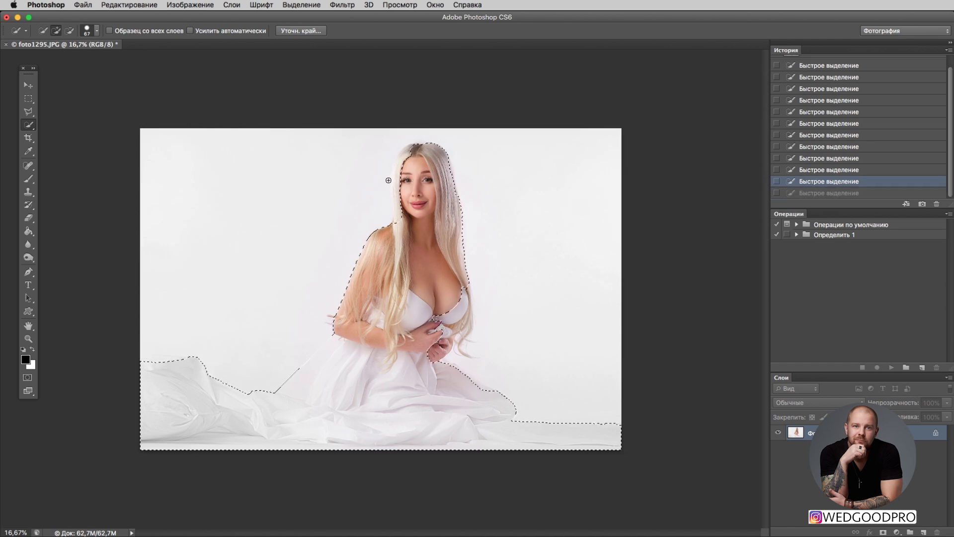
Step: Add the hair on the left side of the face to the selection with the Polygonal Lasso in add mode
left_click(28, 112)
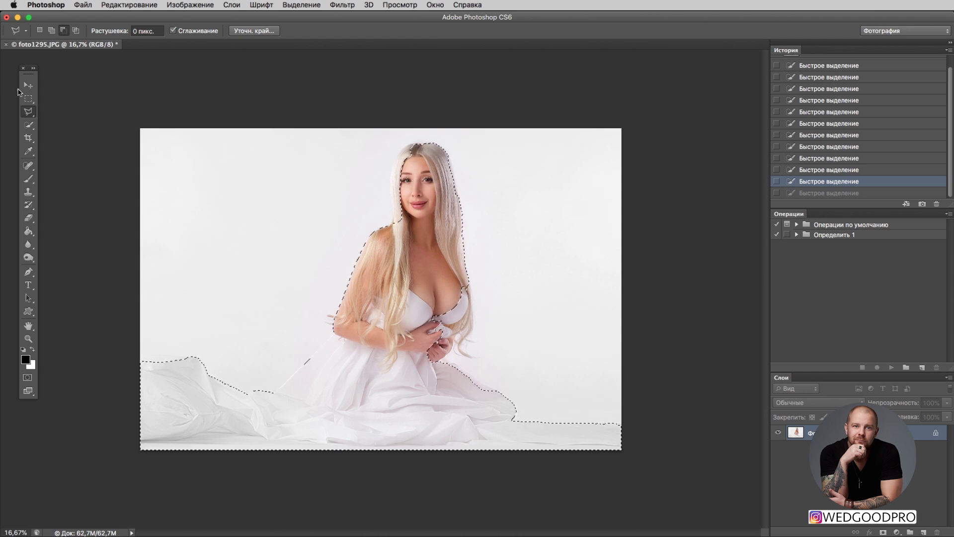
left_click(51, 30)
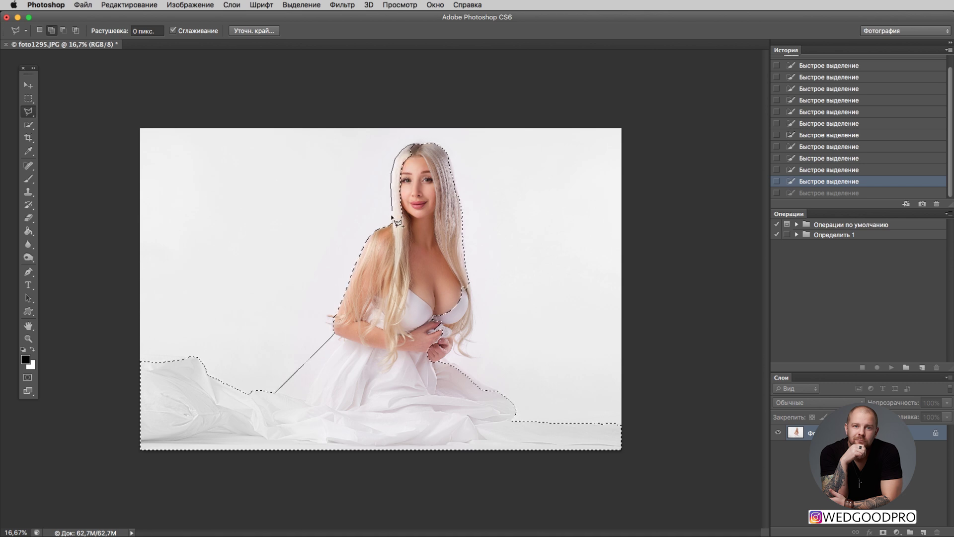
double_click(437, 191)
Step: Add the hands and the lower hair beside the chest on the photo's right side with Quick Selection
key("w")
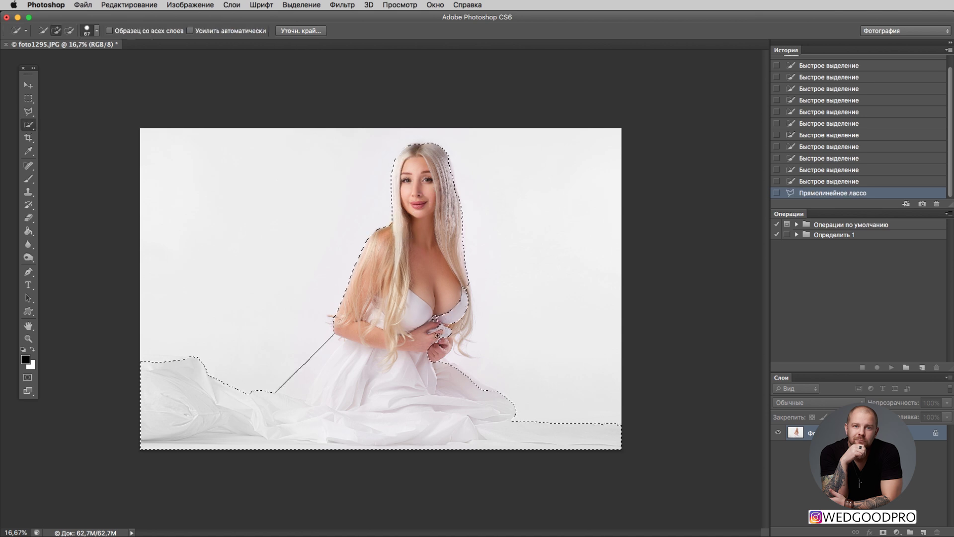
mouse_move(444, 344)
left_mouse_down()
mouse_move(493, 392)
mouse_move(446, 363)
left_mouse_up()
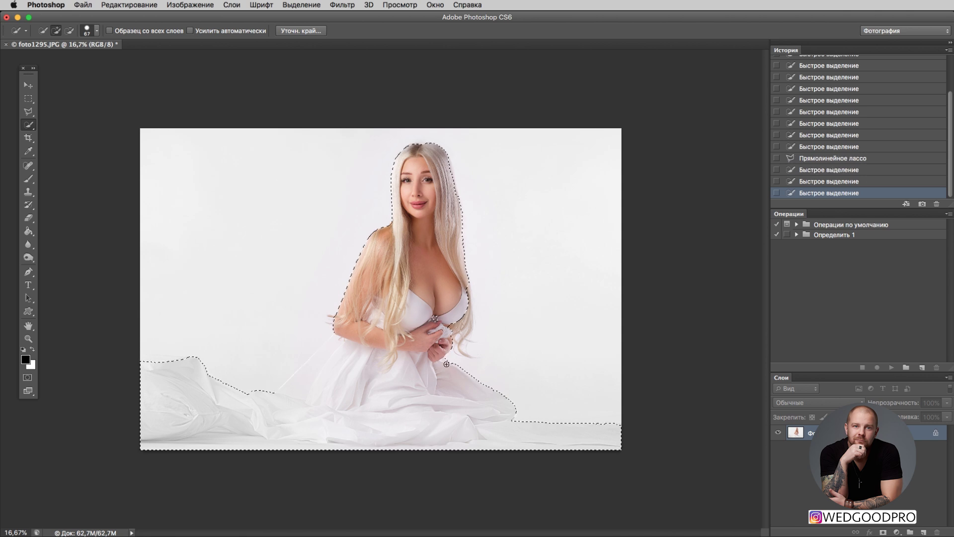
left_click_drag(469, 301, 500, 323)
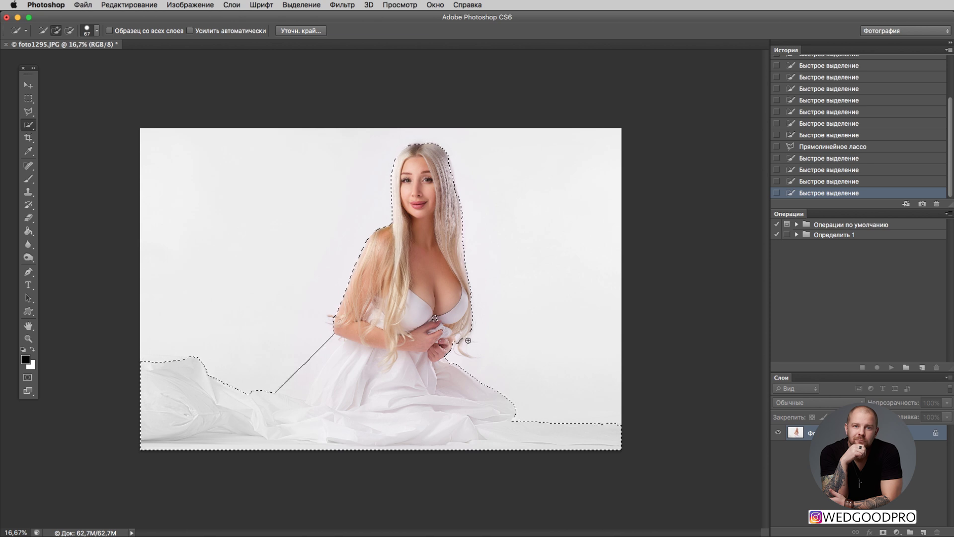
Step: Subtract the background wedge between the elbow, the dress's left edge and the fabric using the Polygonal Lasso
key("super+plus")
key("super+plus")
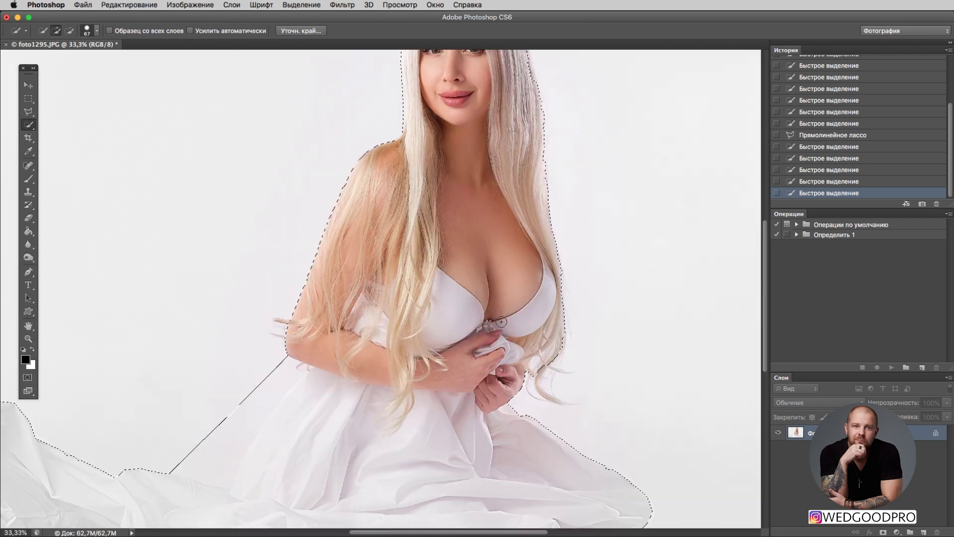
left_click(31, 114)
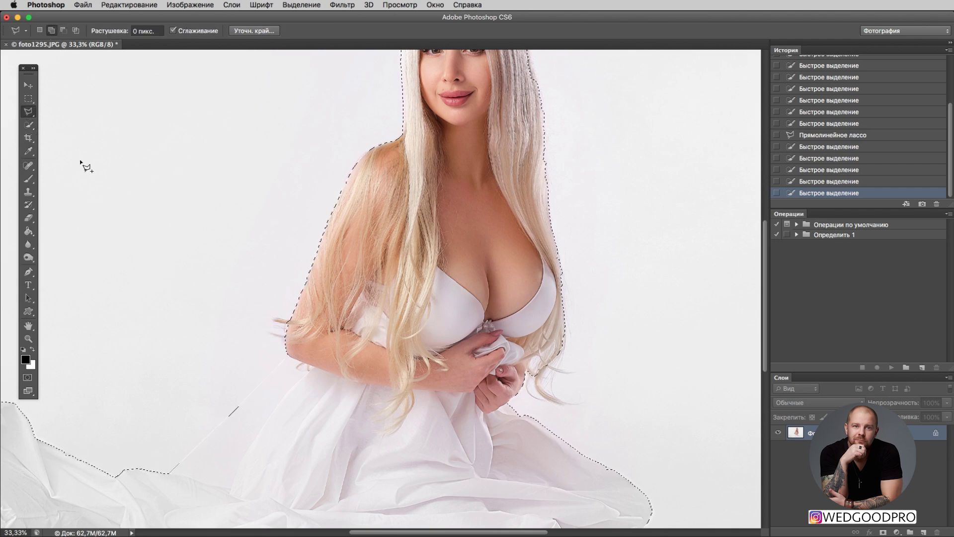
left_click(64, 32)
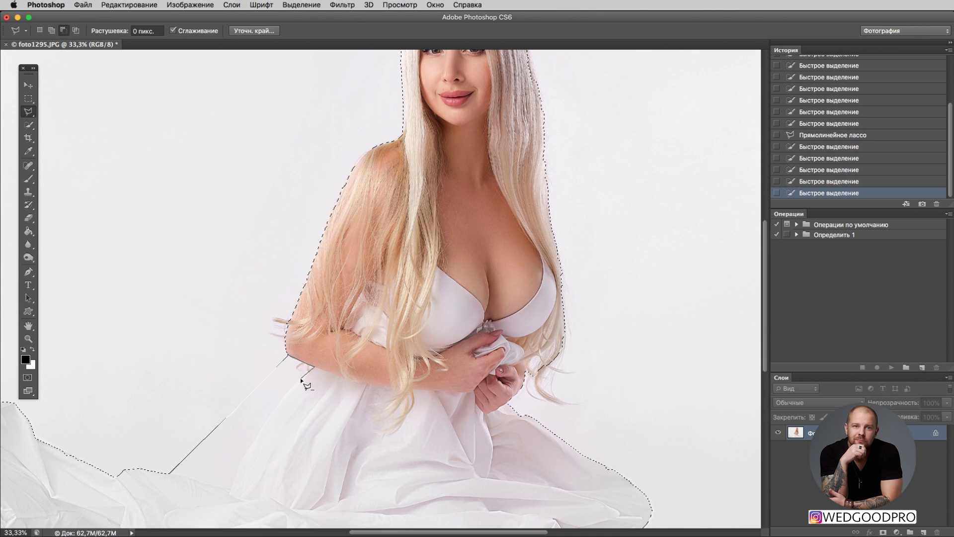
left_click(258, 433)
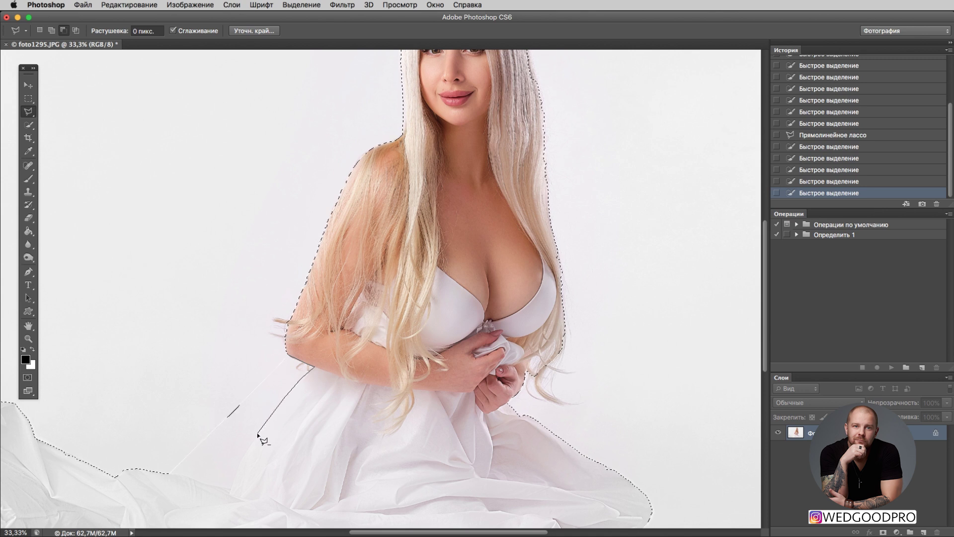
left_click(235, 478)
left_click(231, 490)
double_click(204, 368)
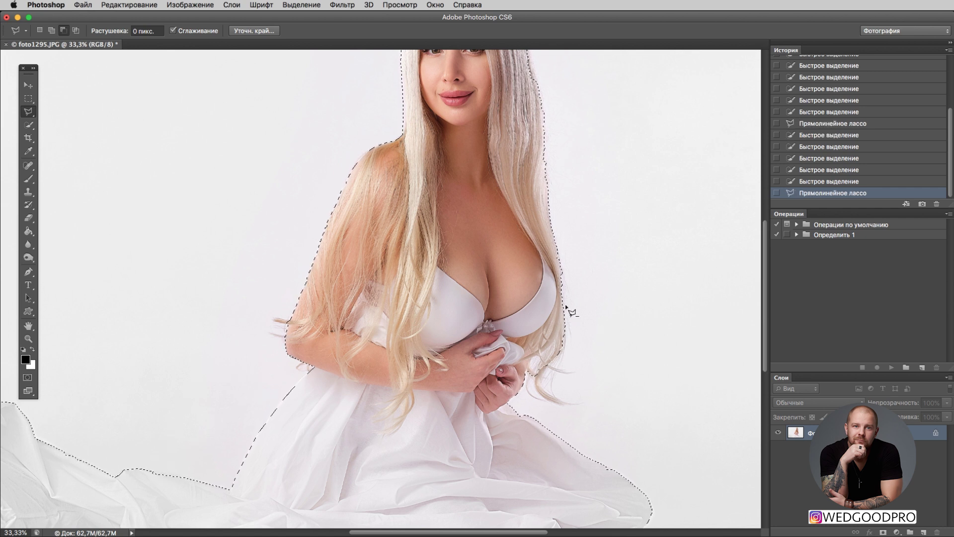
Step: Subtract the background around the curled hair ends beside the hands with the Polygonal Lasso
left_click(525, 374)
left_click(529, 359)
left_click(538, 351)
left_click(553, 341)
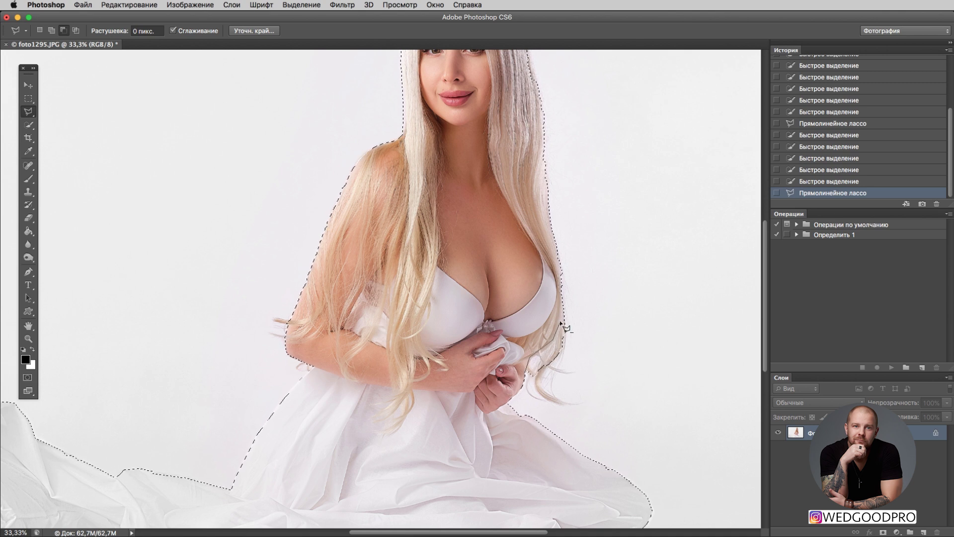
left_click(570, 308)
left_click(602, 383)
left_click(568, 419)
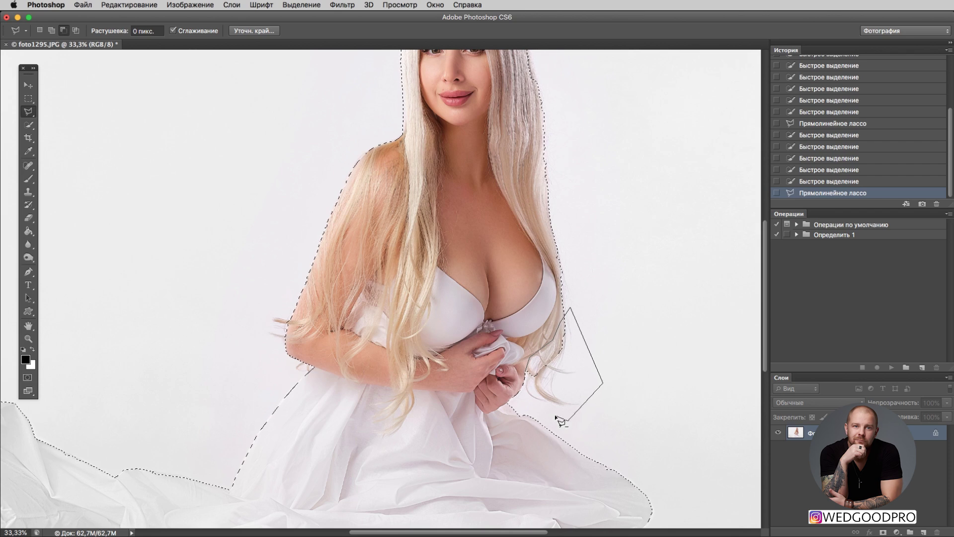
double_click(557, 419)
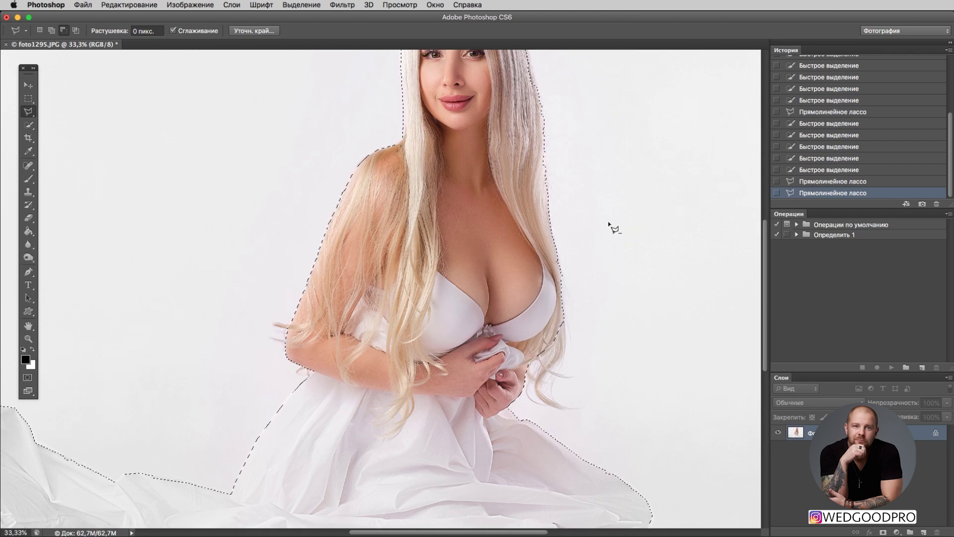
Step: Add the outer strip of hair along the right side of the head and shoulder with the Polygonal Lasso in add mode
scroll(611, 226, "up", 5)
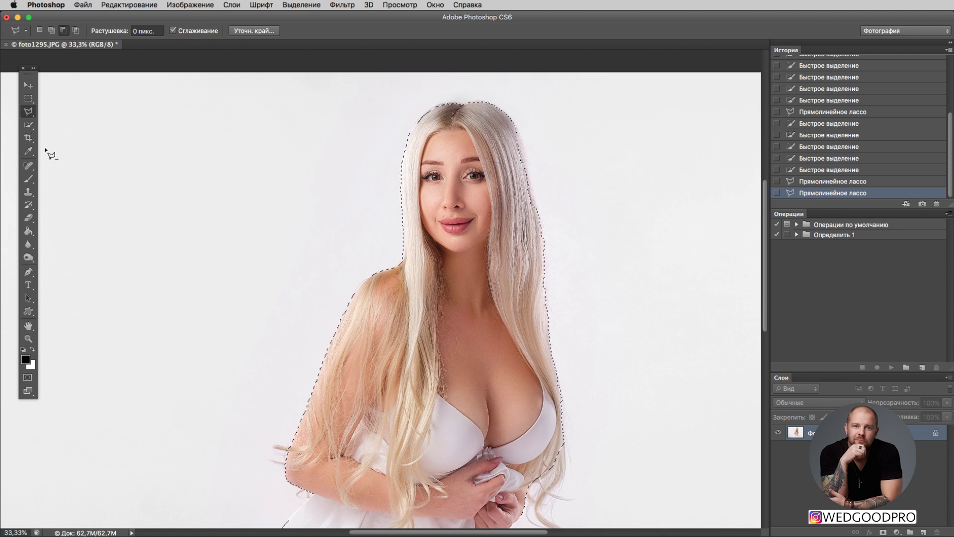
left_click(52, 30)
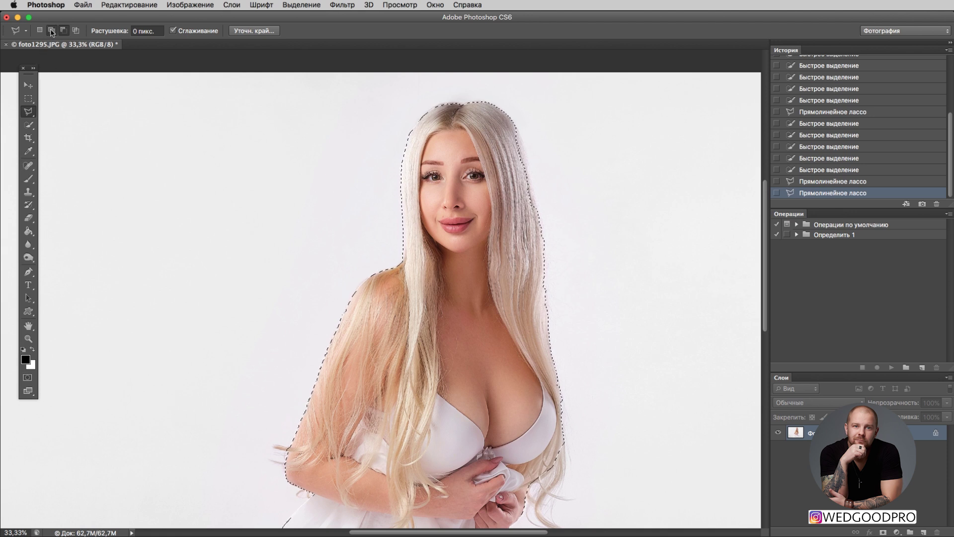
left_click(519, 129)
left_click(534, 207)
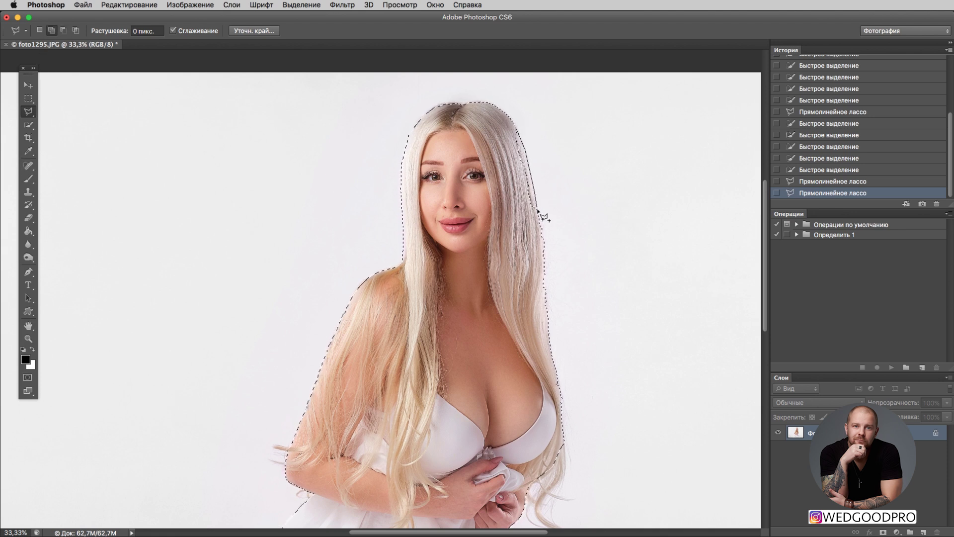
left_click(547, 260)
left_click(550, 319)
left_click(500, 317)
left_click(518, 129)
Step: Open Refine Edge for the selection and set both Smooth and Feather to 0
scroll(579, 195, "down", 4)
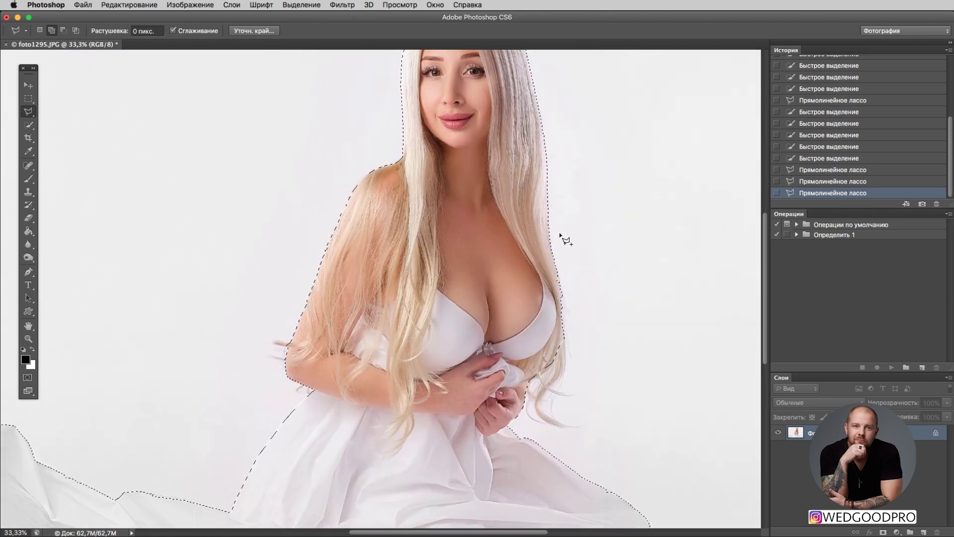
scroll(560, 234, "up", 3)
scroll(560, 234, "down", 3)
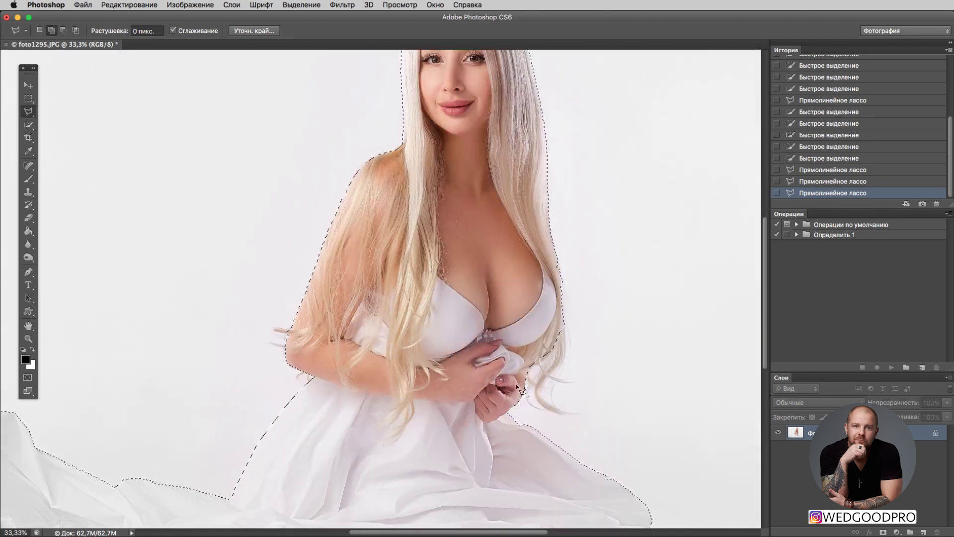
left_click(254, 31)
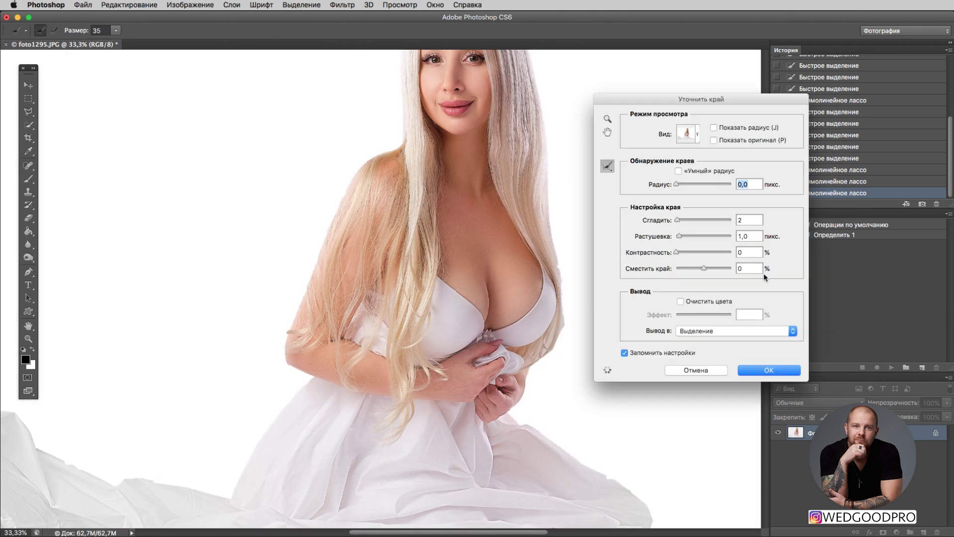
double_click(744, 220)
type("0")
key("Tab")
type("0")
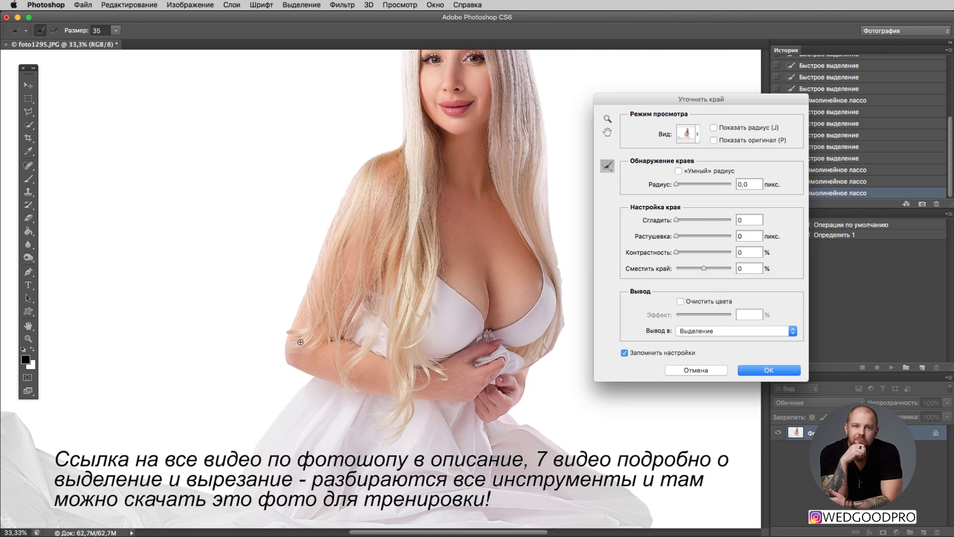
Step: Brush with the Refine Radius tool over the loose hair at the elbow and the hair ends beside the chest and hands
mouse_move(287, 333)
left_mouse_down()
mouse_move(268, 331)
mouse_move(305, 341)
mouse_move(277, 348)
mouse_move(295, 350)
mouse_move(268, 342)
left_mouse_up()
mouse_move(307, 375)
left_mouse_down()
mouse_move(287, 378)
mouse_move(305, 376)
left_mouse_up()
mouse_move(554, 259)
left_mouse_down()
mouse_move(564, 380)
mouse_move(559, 332)
mouse_move(534, 365)
mouse_move(548, 365)
left_mouse_up()
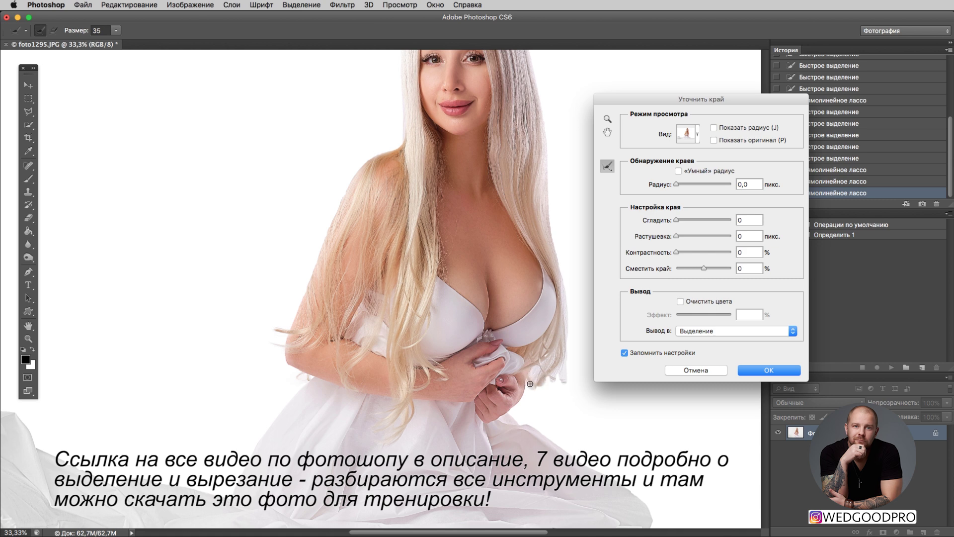
mouse_move(530, 384)
left_mouse_down()
mouse_move(559, 391)
mouse_move(547, 377)
mouse_move(561, 381)
mouse_move(548, 378)
mouse_move(541, 389)
mouse_move(554, 390)
mouse_move(535, 394)
mouse_move(564, 409)
mouse_move(545, 399)
mouse_move(553, 391)
mouse_move(549, 411)
mouse_move(569, 415)
mouse_move(530, 392)
mouse_move(545, 406)
mouse_move(536, 406)
mouse_move(531, 391)
mouse_move(528, 407)
mouse_move(557, 414)
mouse_move(549, 385)
mouse_move(571, 414)
mouse_move(551, 403)
mouse_move(543, 378)
left_mouse_up()
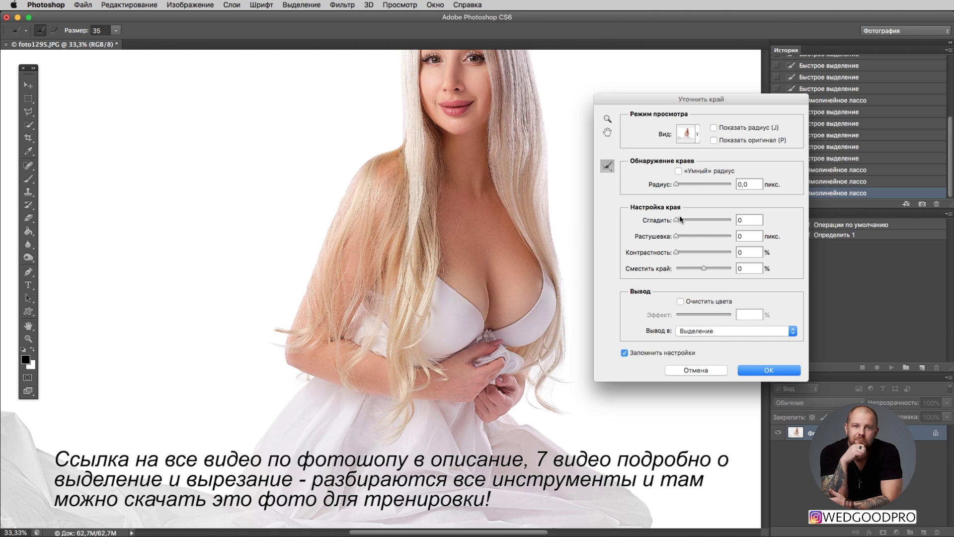
Step: Set the edge Smooth value to 5 and apply the refined edge to the selection
left_click_drag(757, 218, 722, 218)
type("5")
left_click(769, 371)
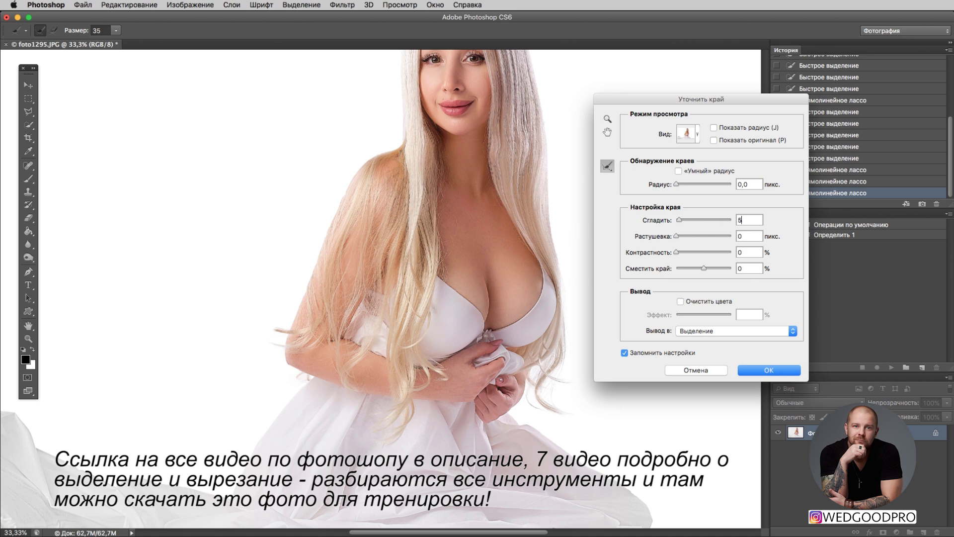